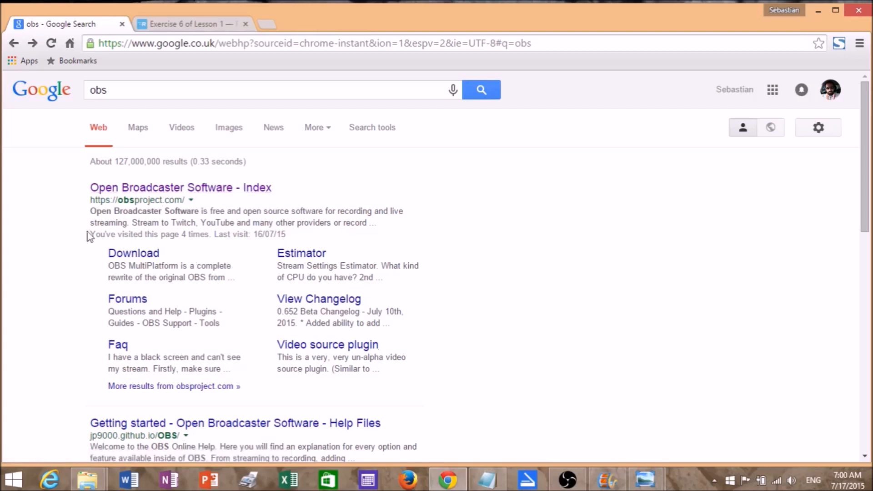
Open the Open Broadcaster Software site, request the OBS 0.652 Beta installer for Windows 7/8, and cancel saving it.
click(140, 195)
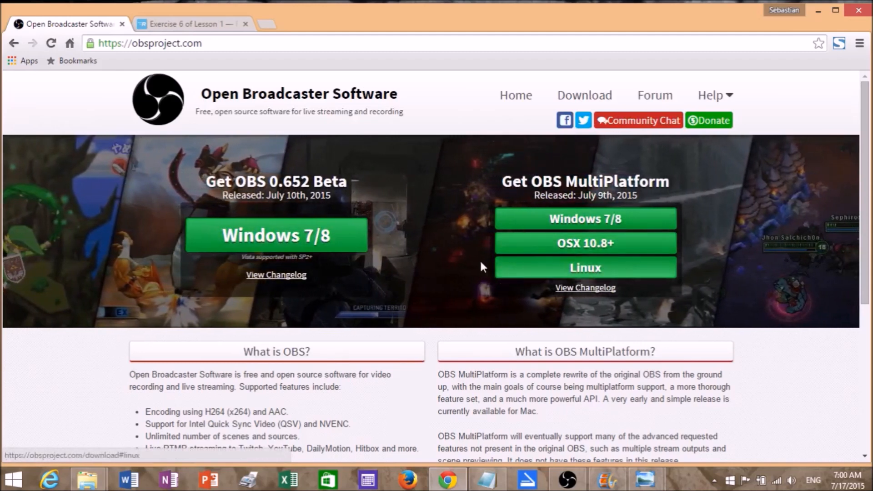
click(287, 235)
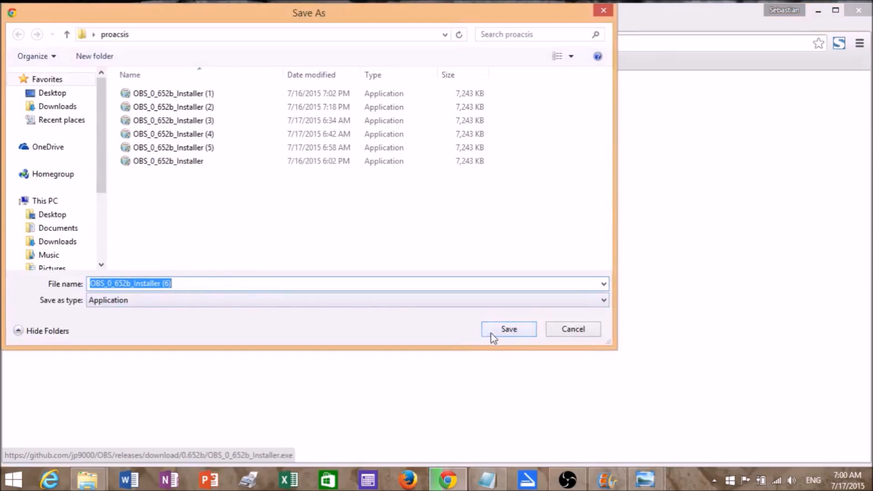
click(583, 332)
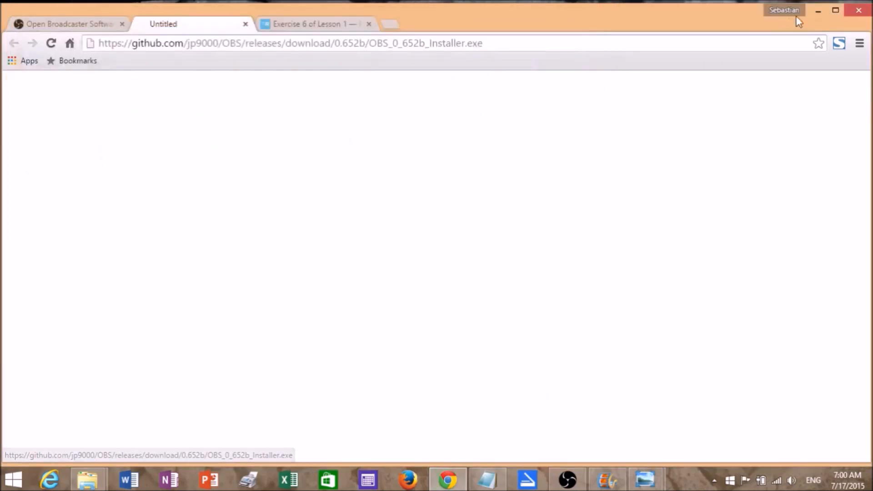
click(817, 10)
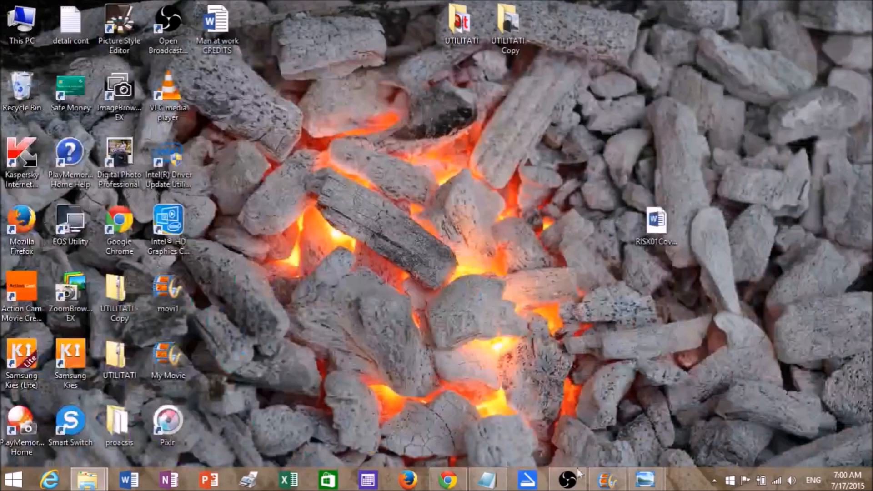
Switch to Open Broadcaster Software and apply română as the interface language in its general settings.
click(567, 480)
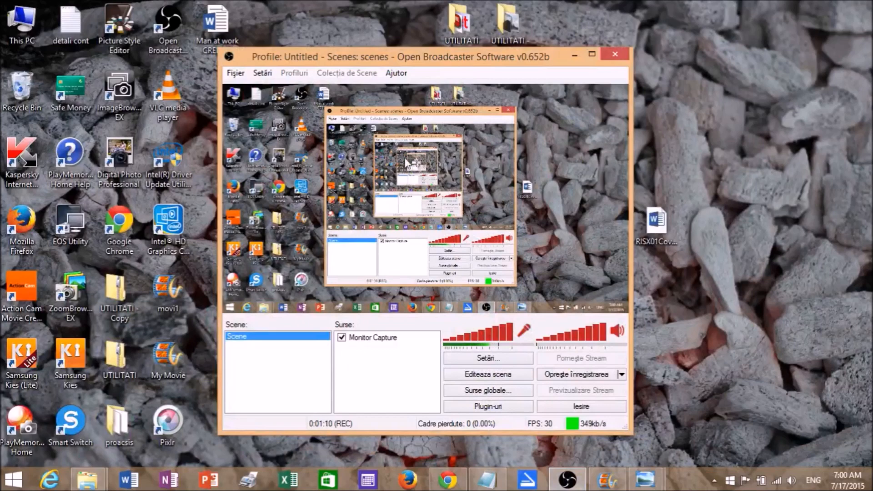
mouse_move(426, 59)
mouse_down()
mouse_move(664, 50)
mouse_move(251, 53)
mouse_move(415, 61)
mouse_up()
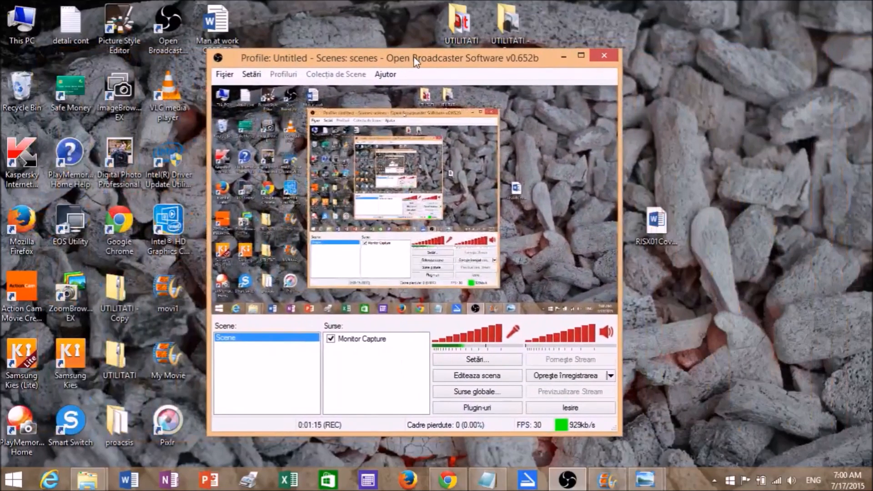
click(478, 361)
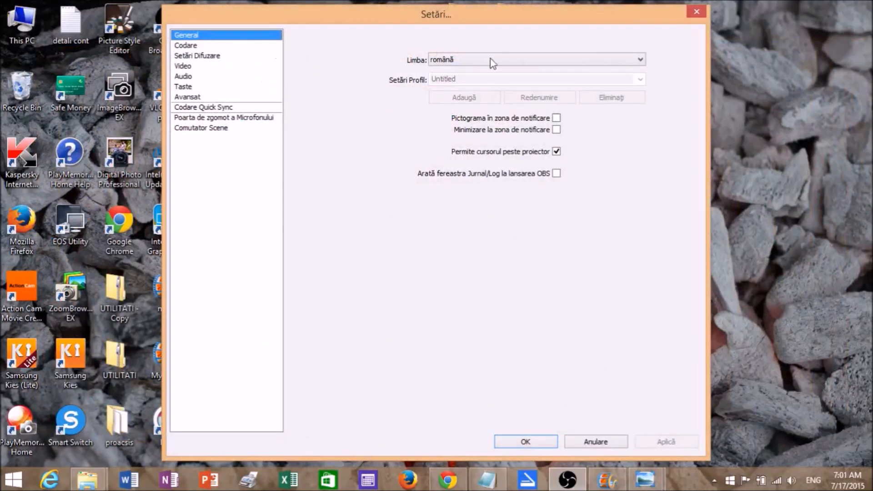
click(641, 62)
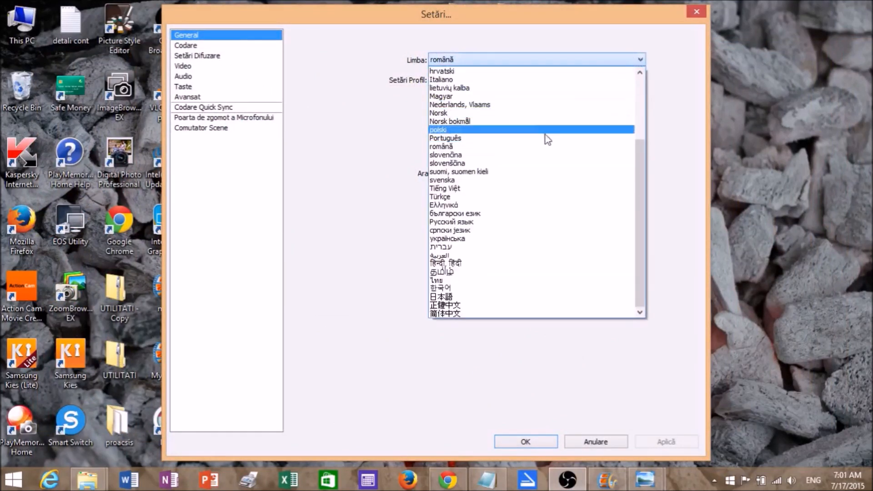
click(544, 150)
click(667, 442)
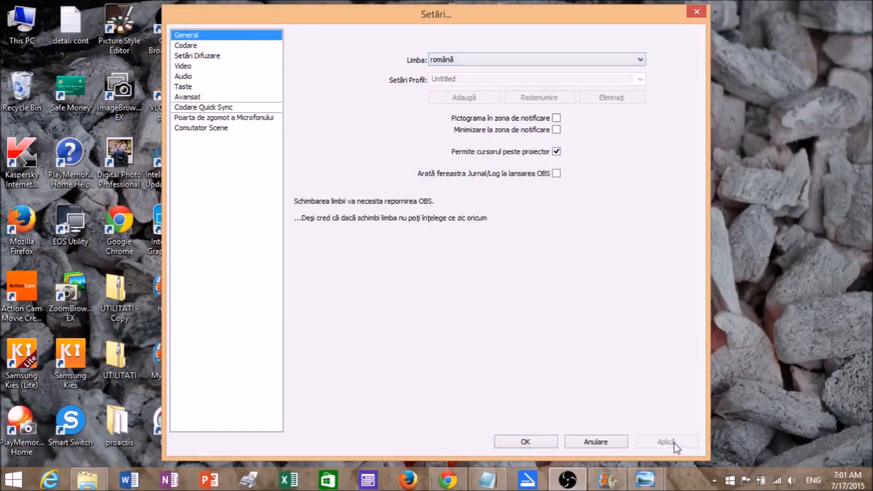
Review the encoding settings, and try the Live Stream broadcast mode before switching back to Doar fisierul de iesire.
click(185, 46)
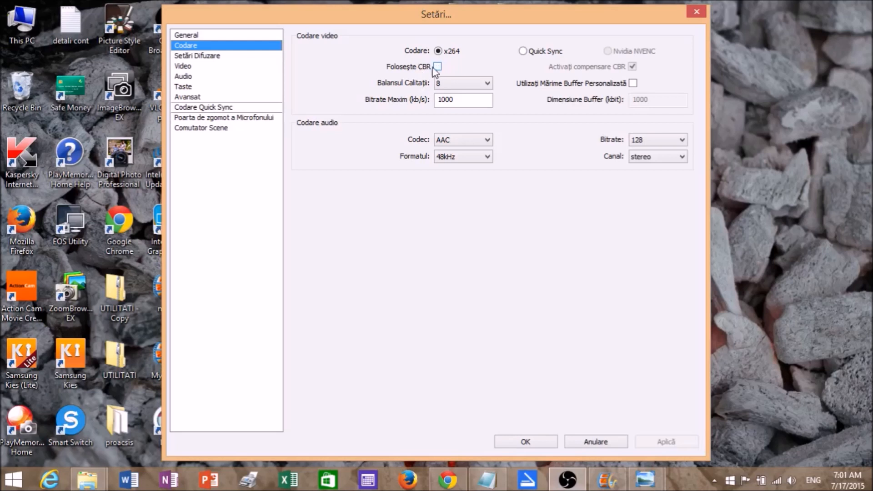
click(204, 57)
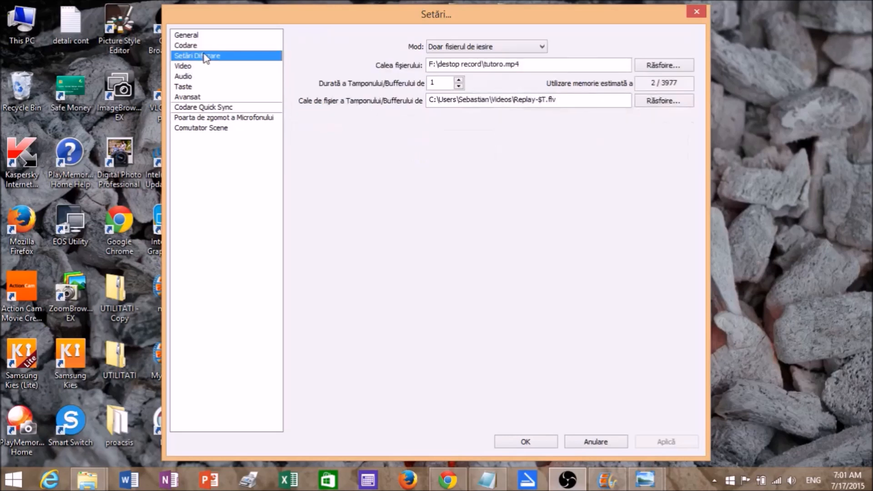
click(545, 49)
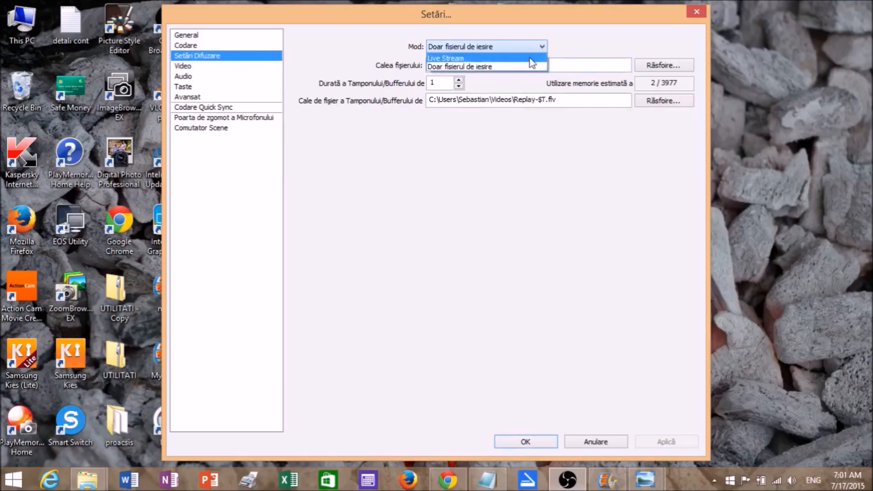
click(489, 54)
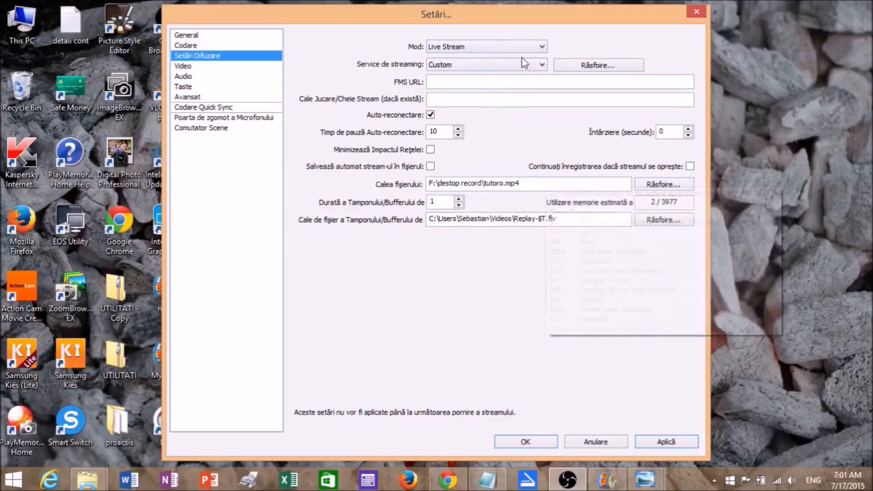
click(542, 46)
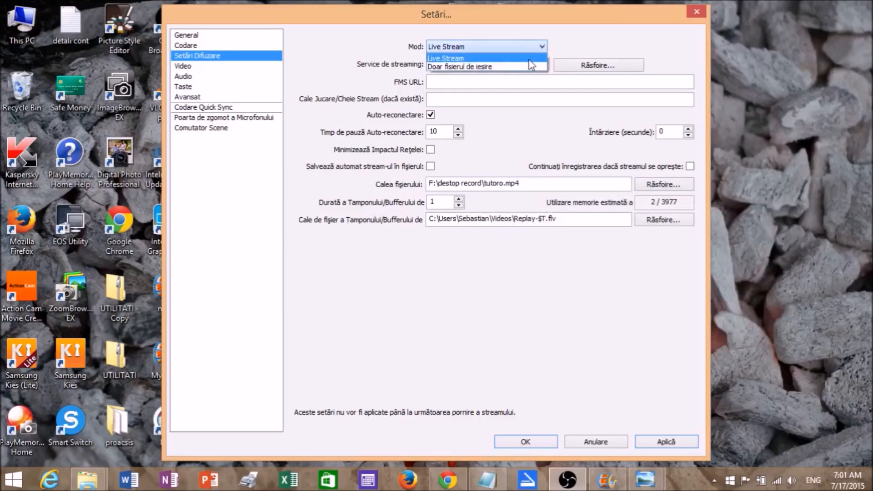
click(532, 67)
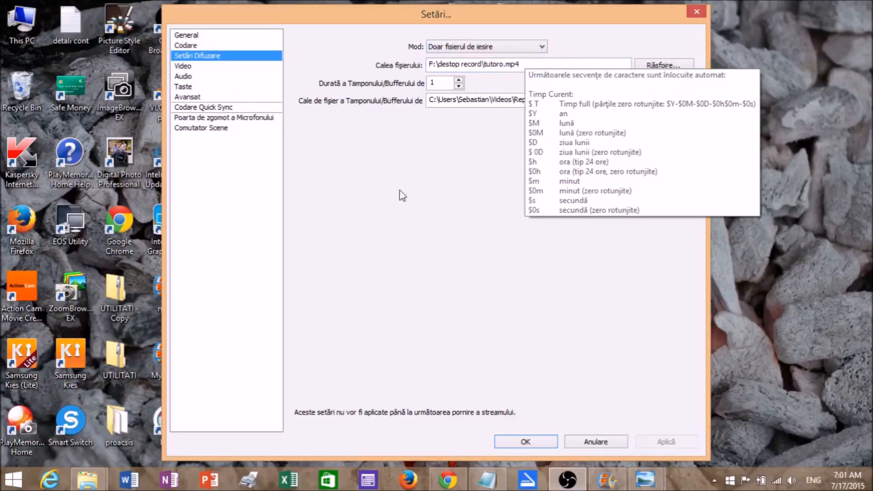
Try the Monitor base resolution in the video settings, return to Personalizat, and discard the changes.
click(186, 68)
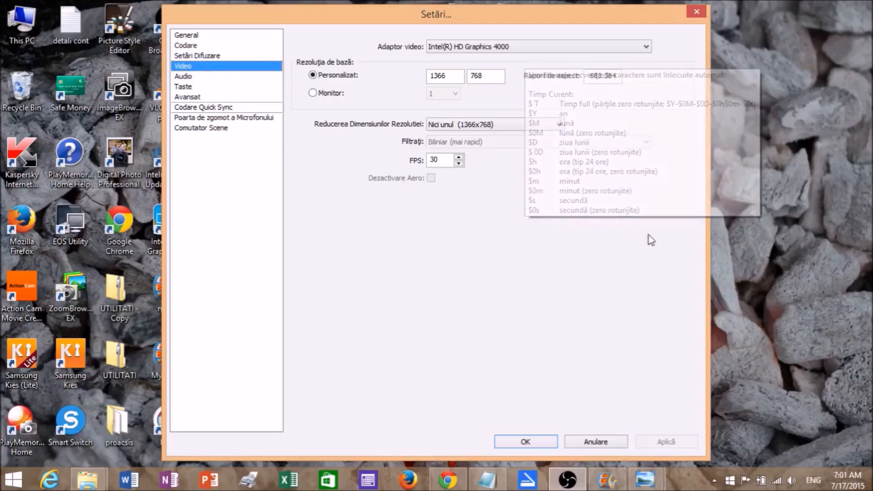
click(312, 93)
click(313, 76)
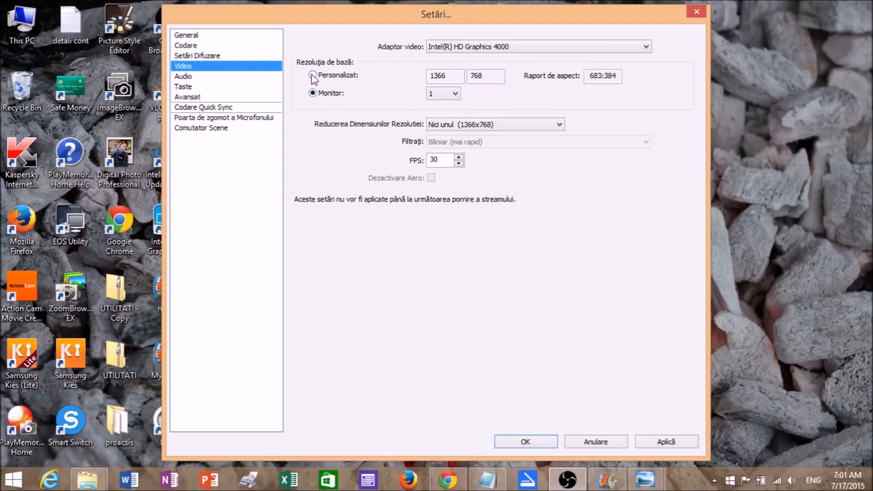
click(185, 77)
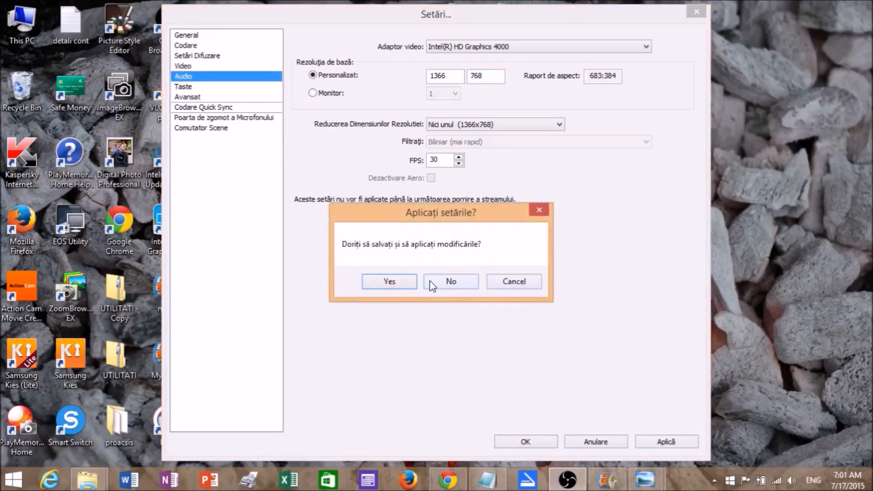
click(459, 283)
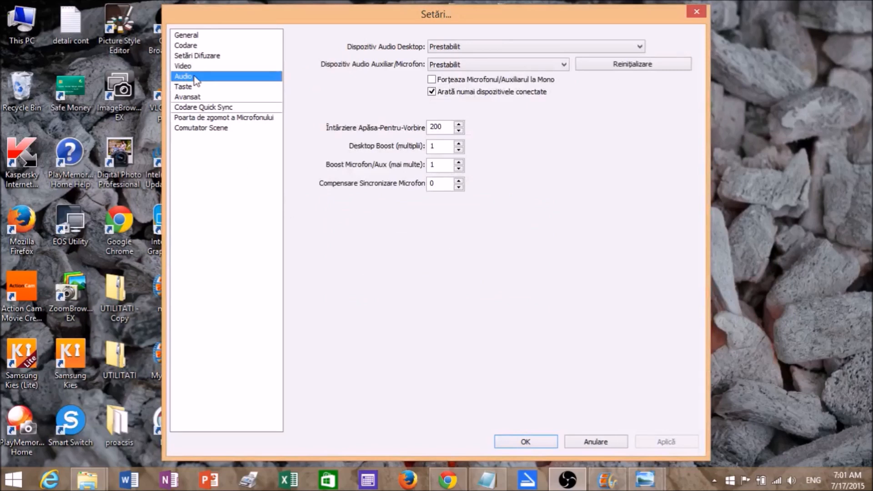
Review the hotkey, advanced, Quick Sync encoding, microphone noise gate and scene switcher settings, and close the settings.
click(184, 90)
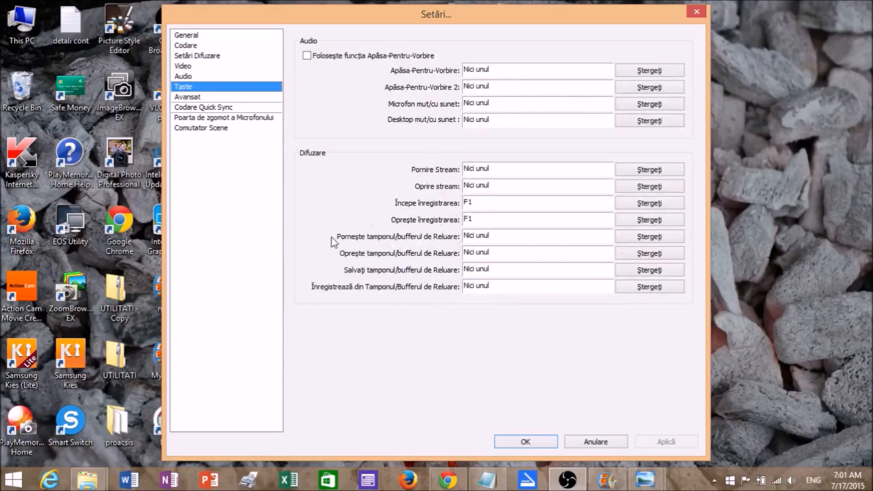
click(188, 97)
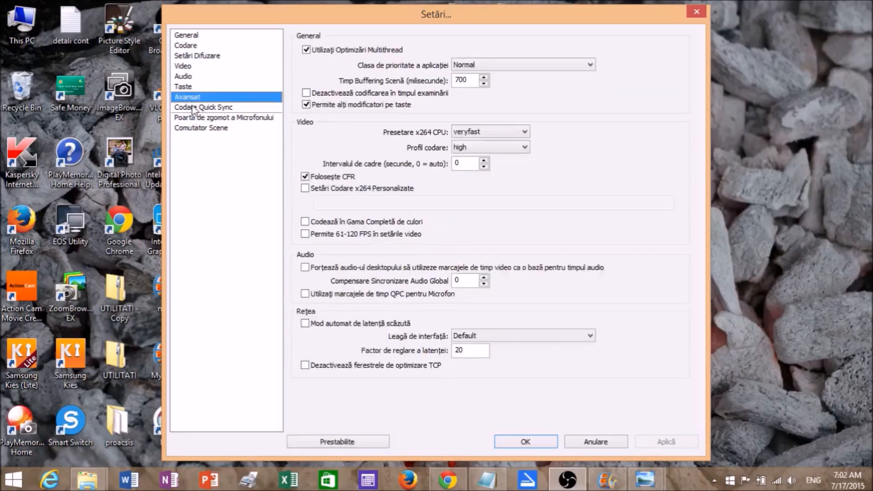
click(193, 108)
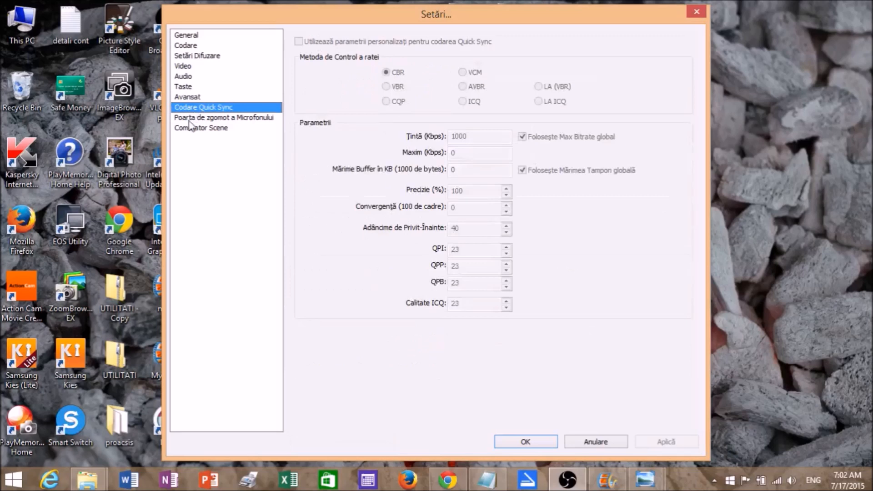
click(202, 118)
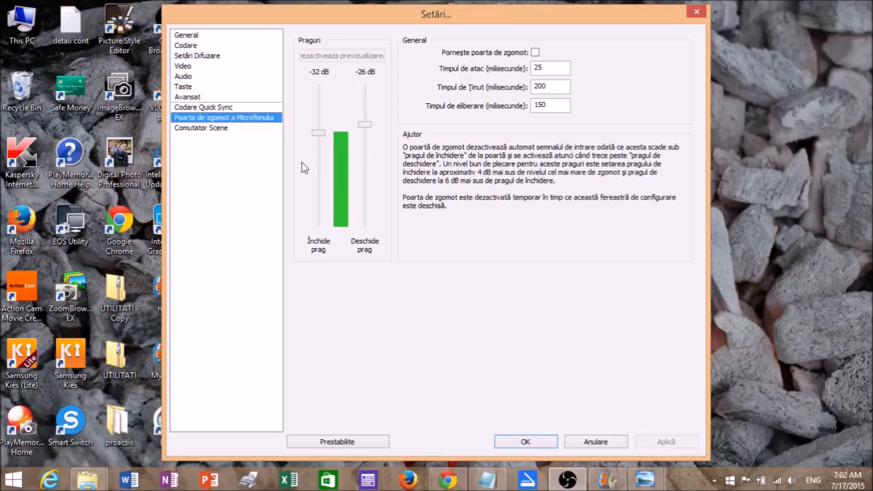
click(199, 129)
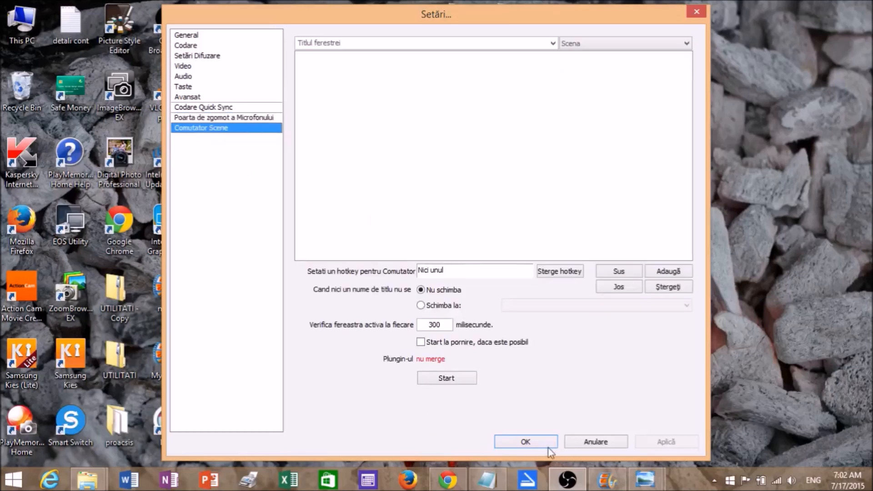
click(526, 442)
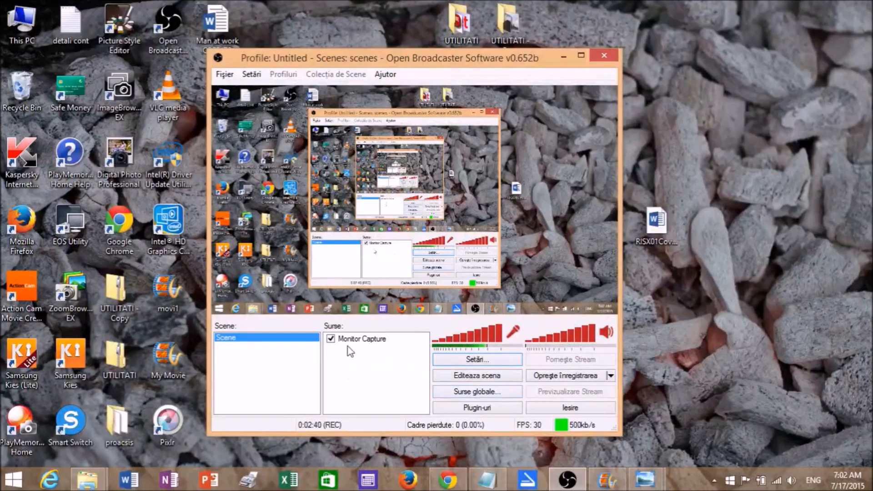
Examine the source types available to add and the options for the scene, without choosing any, and minimize the window.
right_click(363, 364)
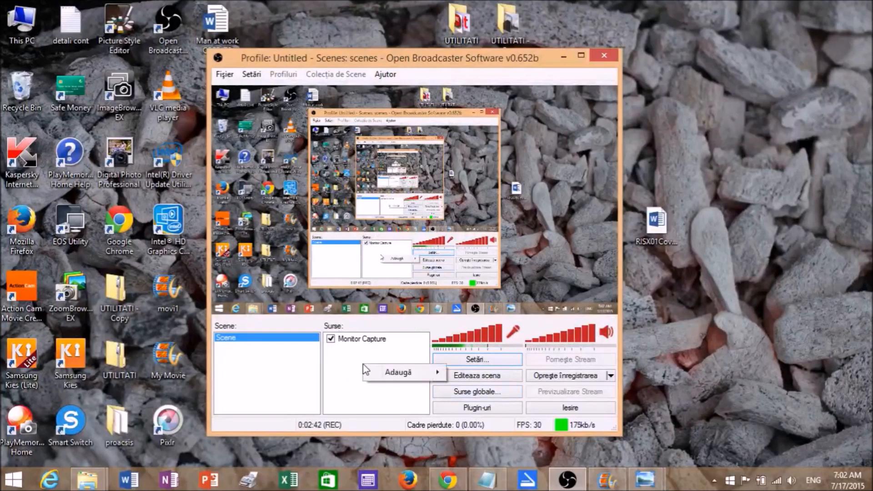
mouse_move(411, 372)
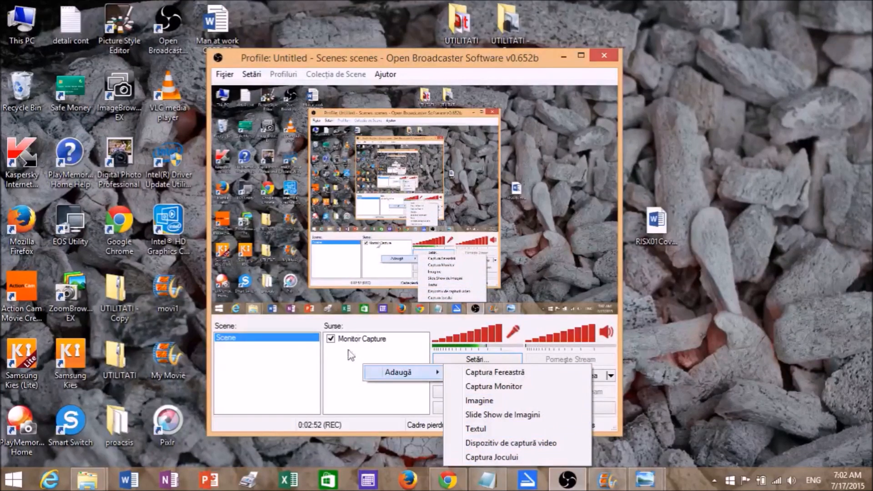
click(357, 388)
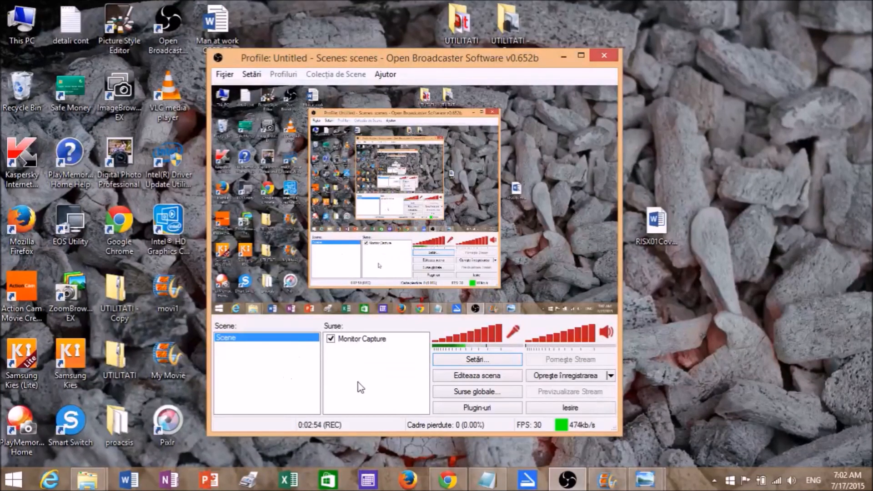
right_click(254, 368)
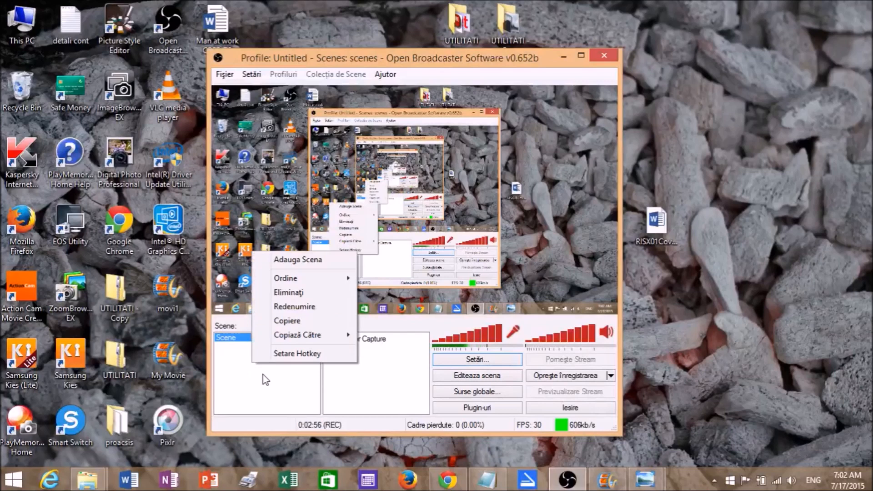
mouse_move(300, 278)
click(287, 384)
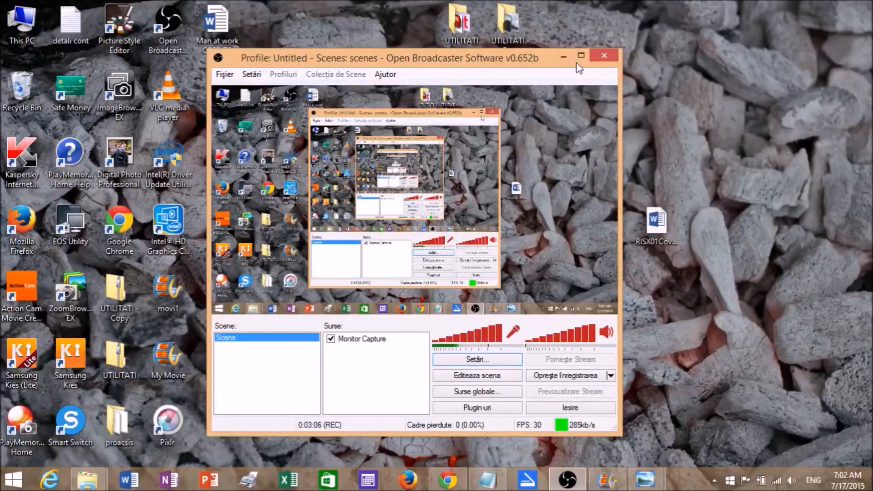
click(564, 56)
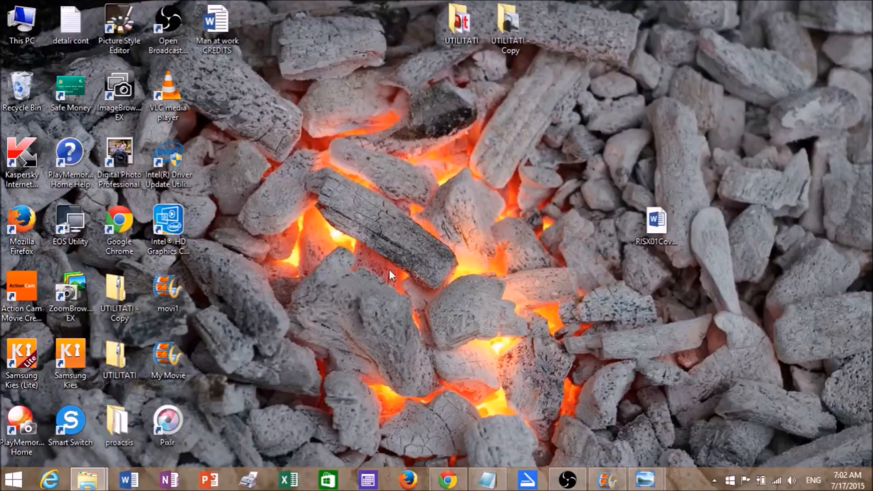
click(454, 21)
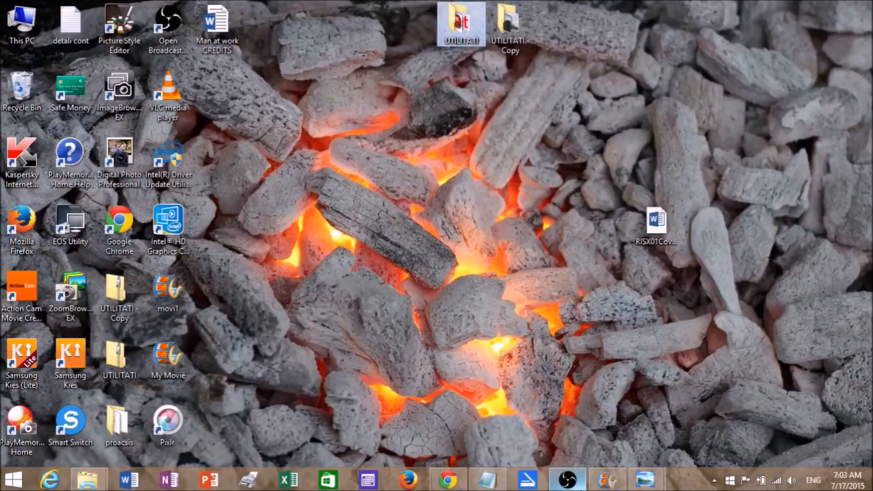
click(528, 481)
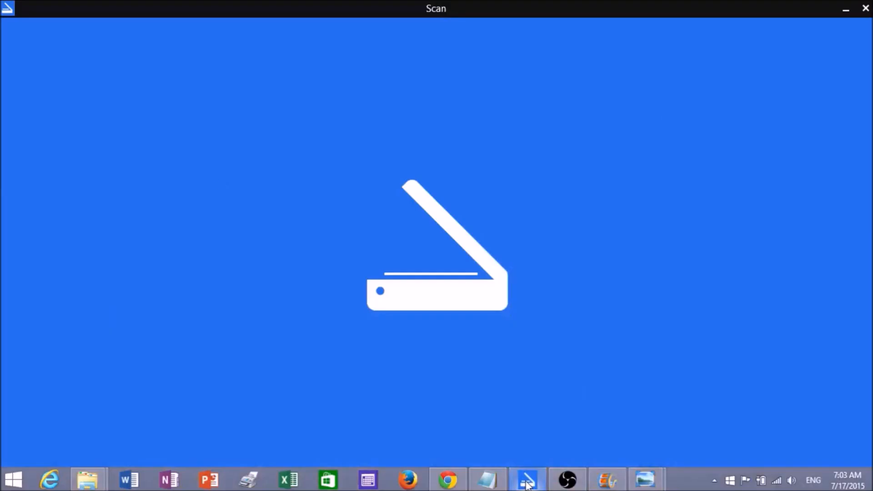
click(527, 483)
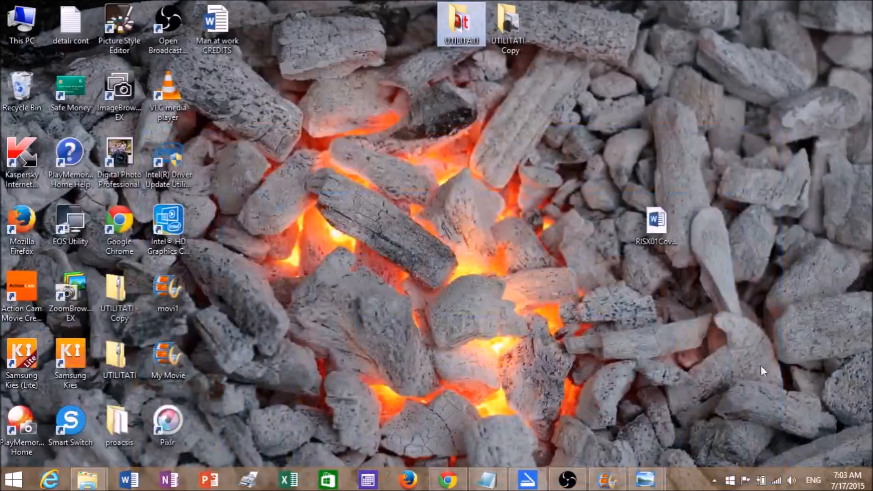
Preview the open "logo jenet" and "SUBSCRIBE 1" images in Windows Photo Viewer.
click(645, 480)
mouse_move(614, 424)
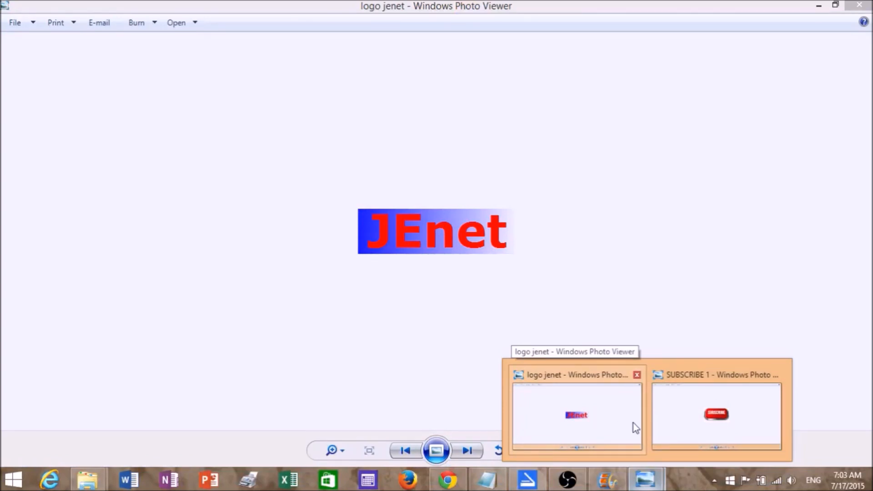
mouse_move(682, 425)
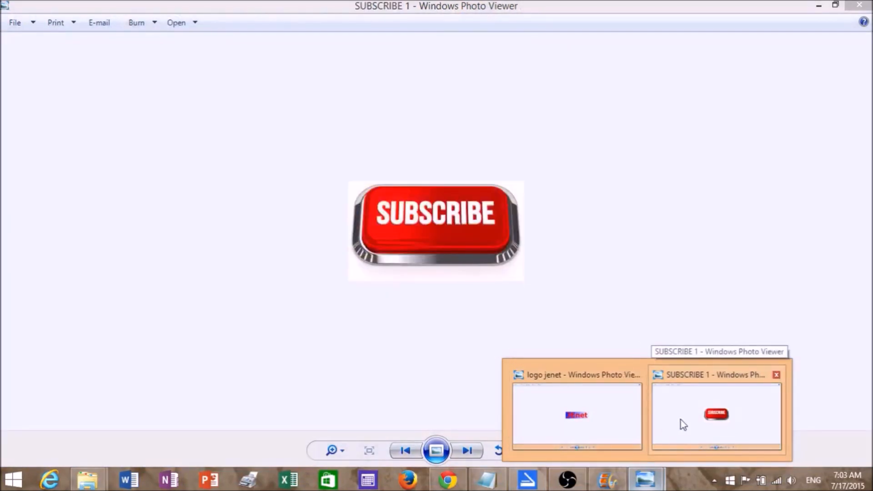